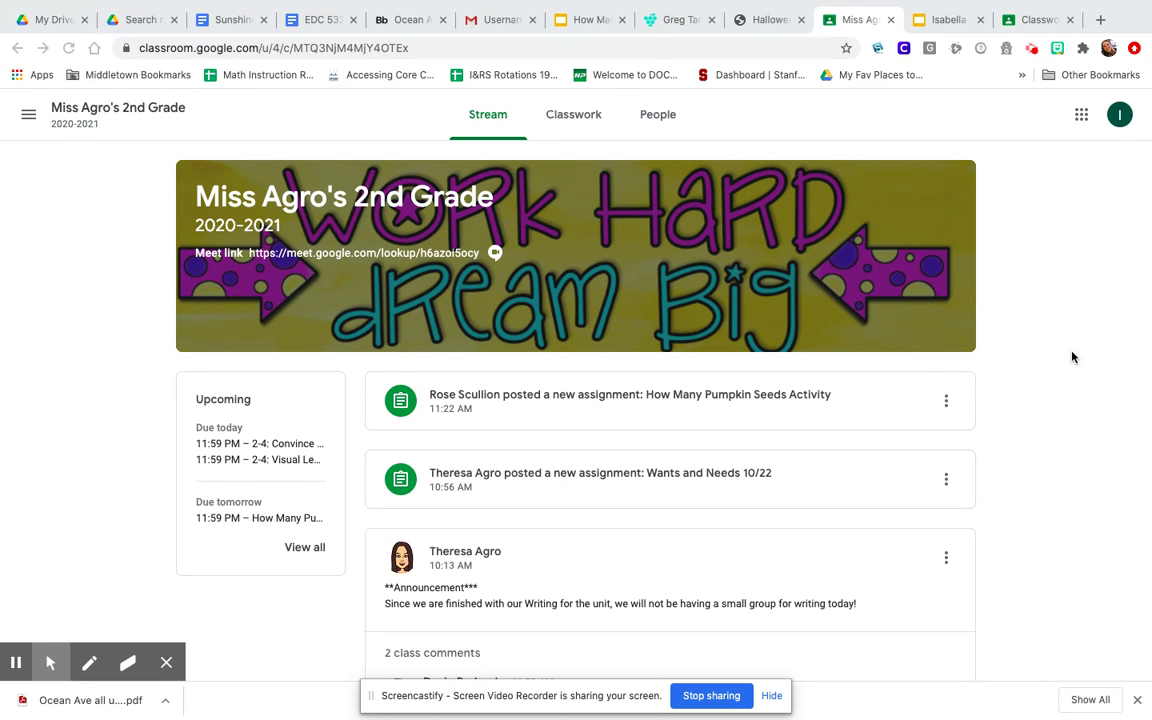
Step: Find the How Many Pumpkin Seeds Activity under Math in Classwork and launch its attached Slides file
click(575, 117)
click(575, 117)
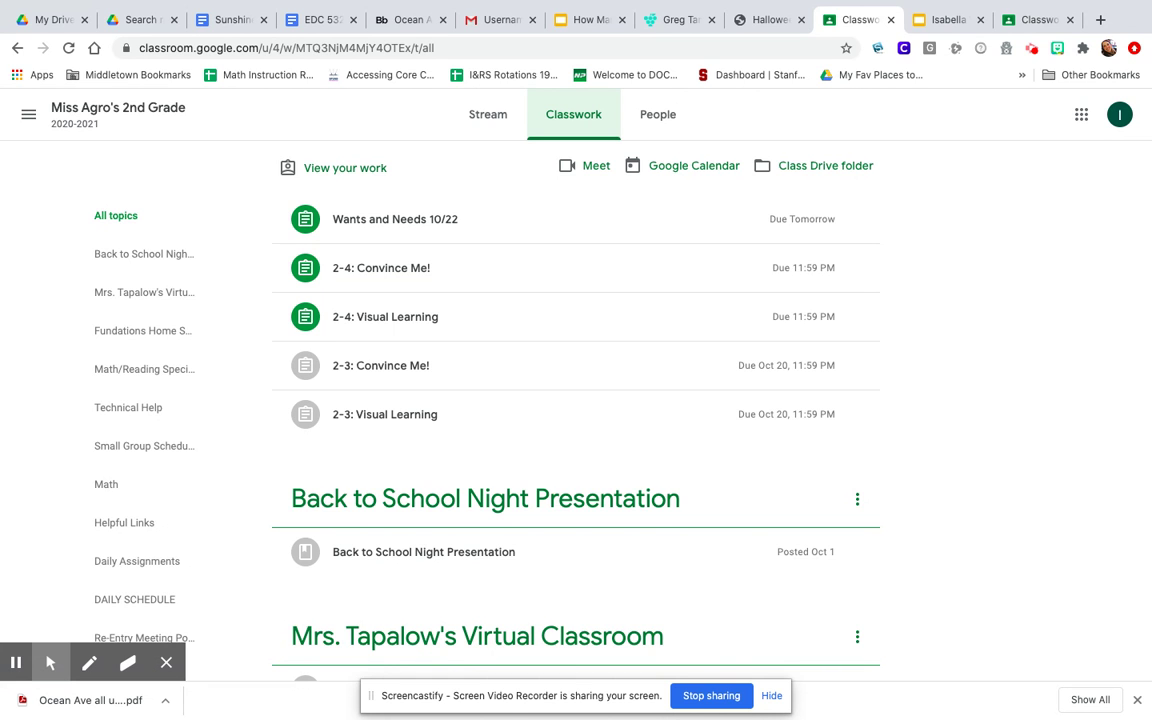
scroll(575, 400, down, 10)
scroll(575, 400, down, 5)
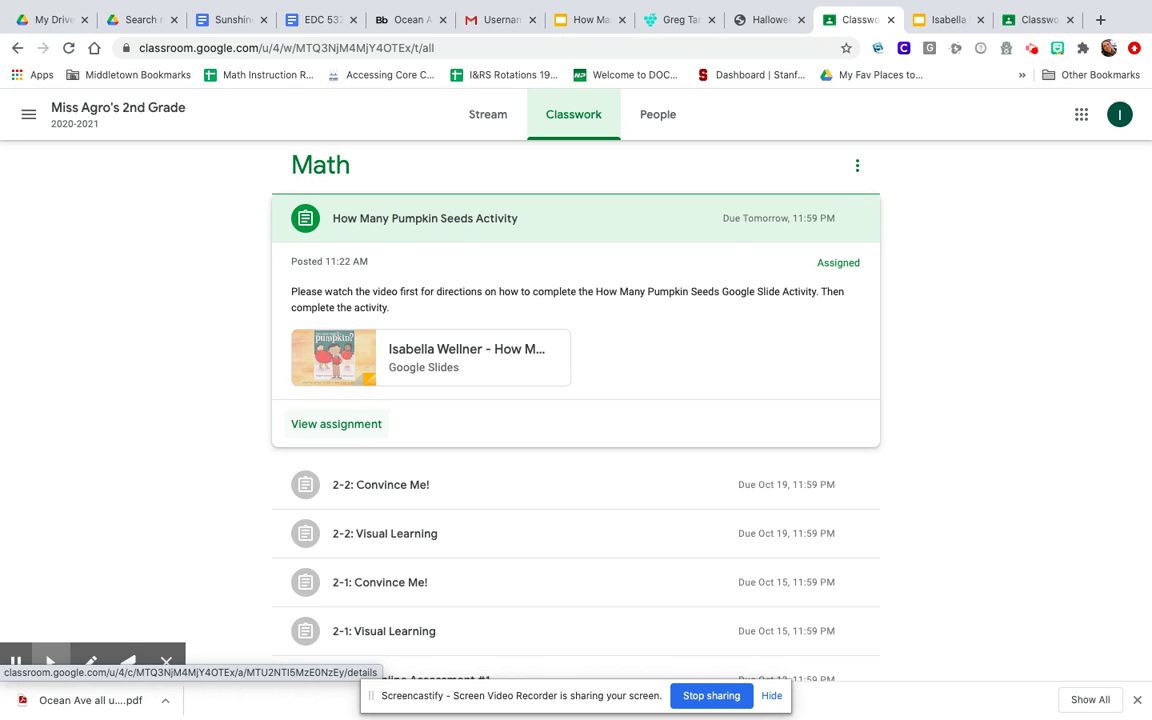
click(340, 426)
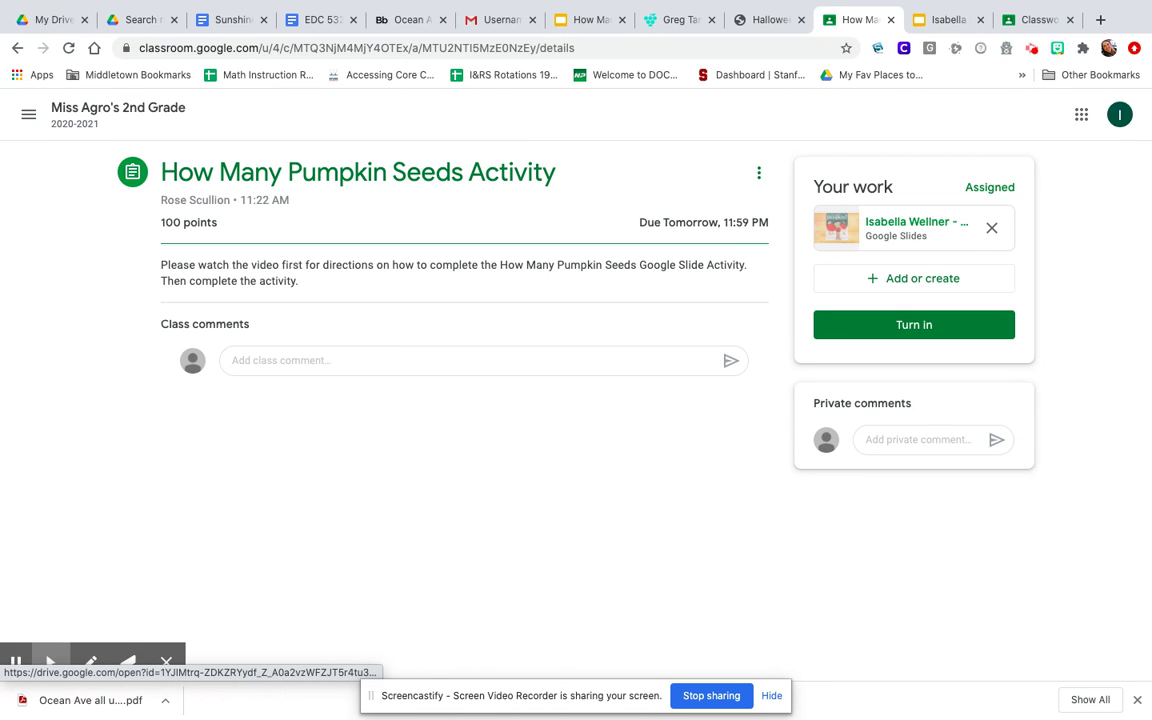
click(843, 231)
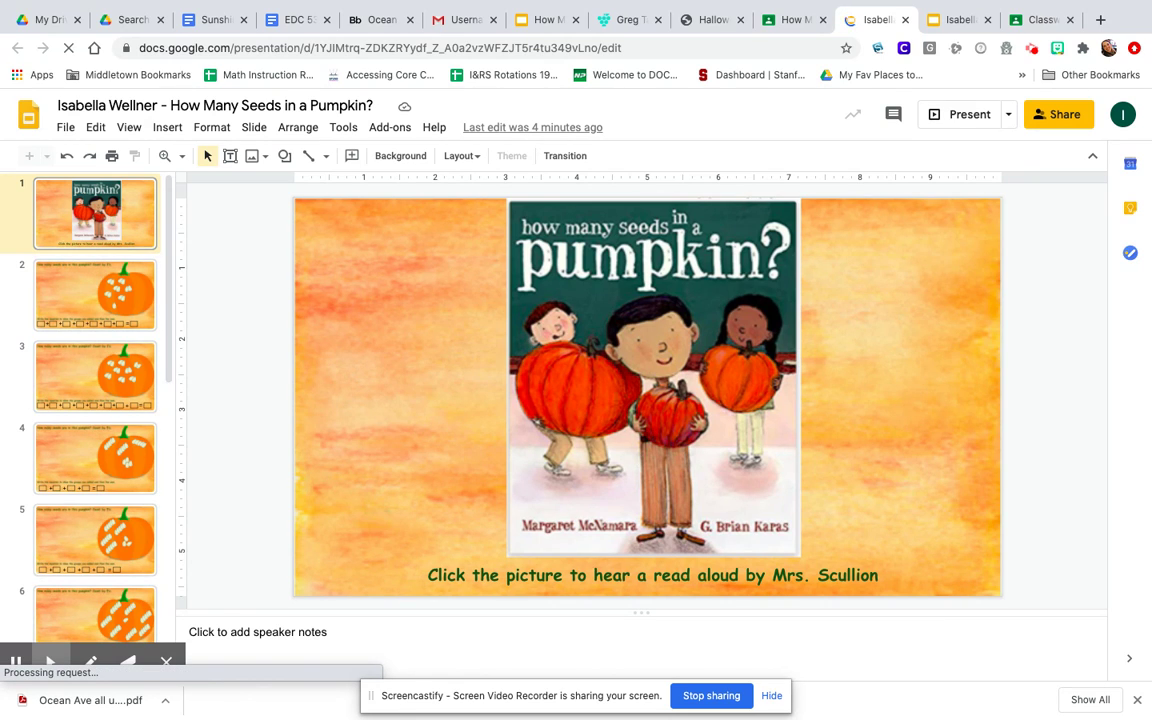
Step: Go to slide 2 and drag the first seed off the pumpkin to the left
click(70, 302)
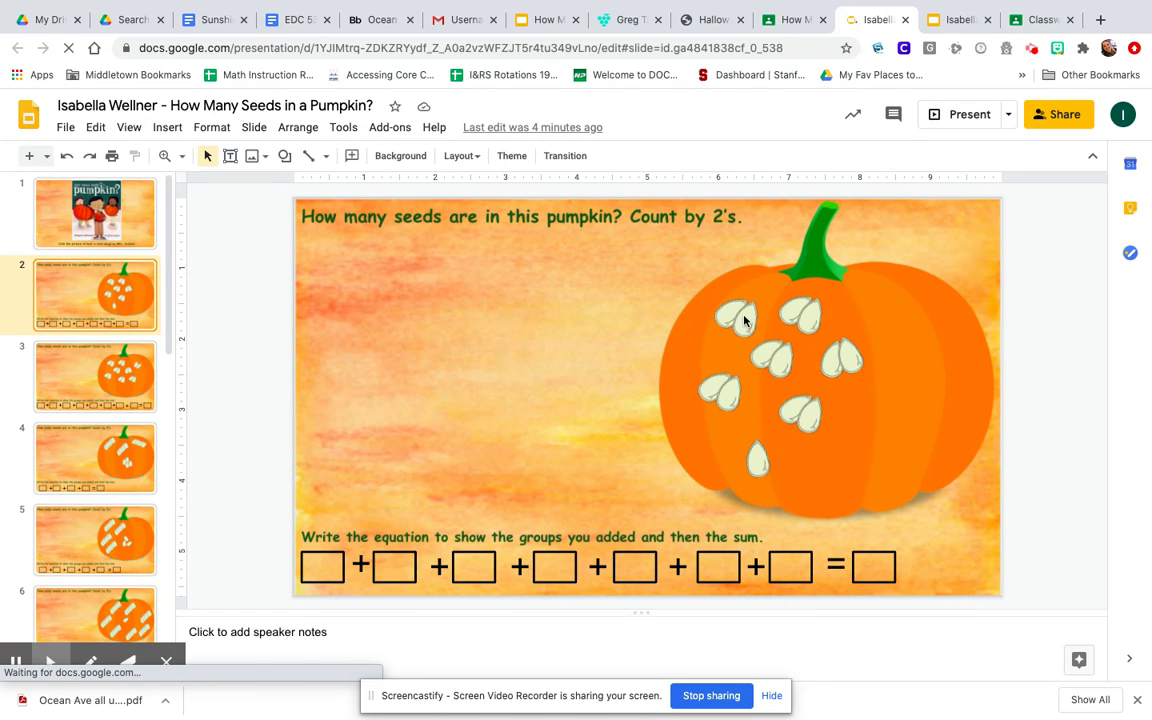
drag(738, 319, 590, 325)
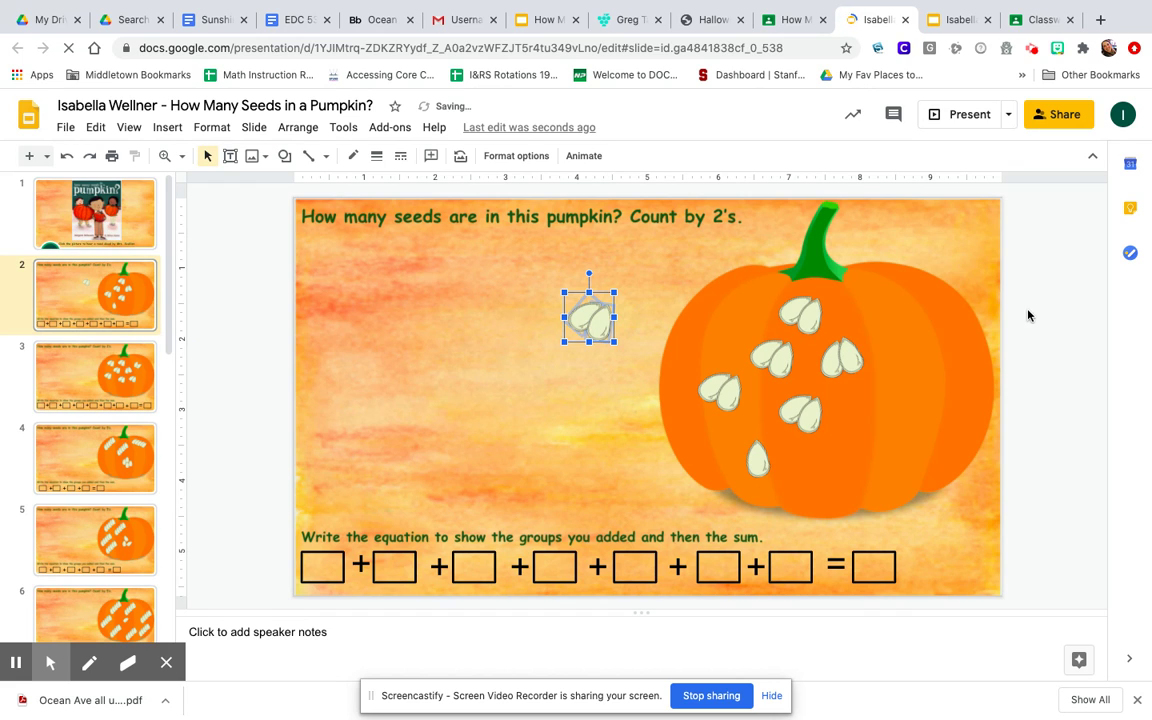
Step: Drag the remaining seeds off the pumpkin into pairs on its left side
drag(797, 311, 604, 373)
drag(770, 356, 640, 305)
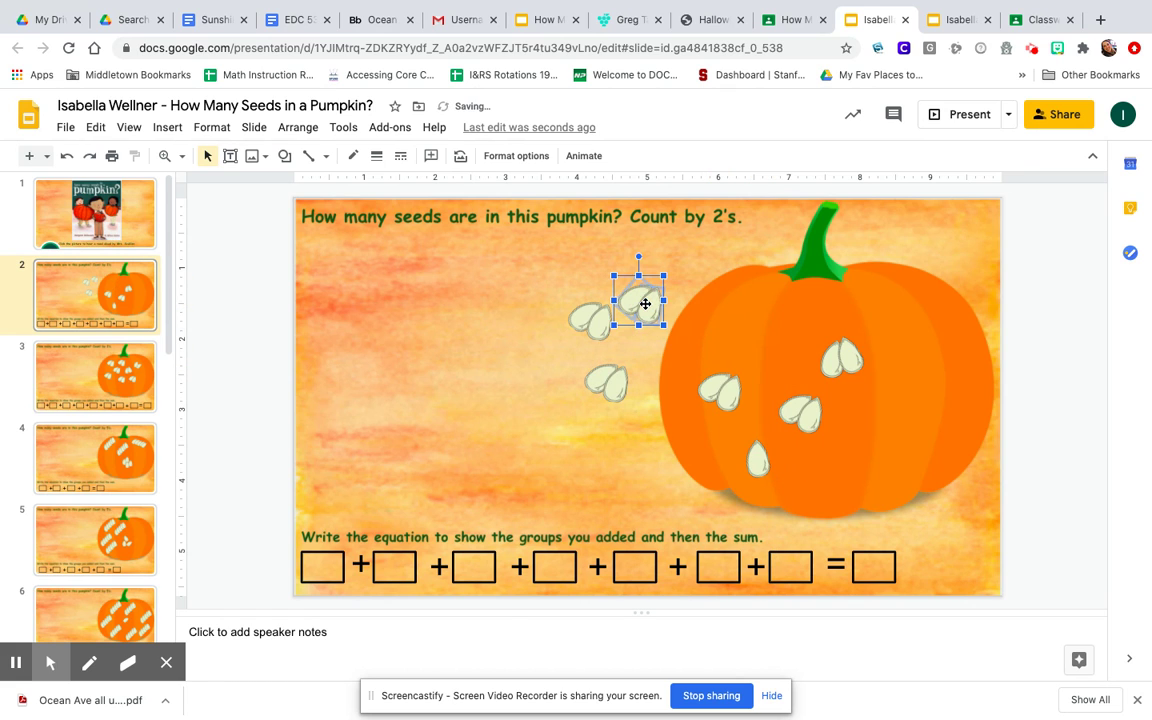
click(724, 394)
drag(724, 394, 627, 426)
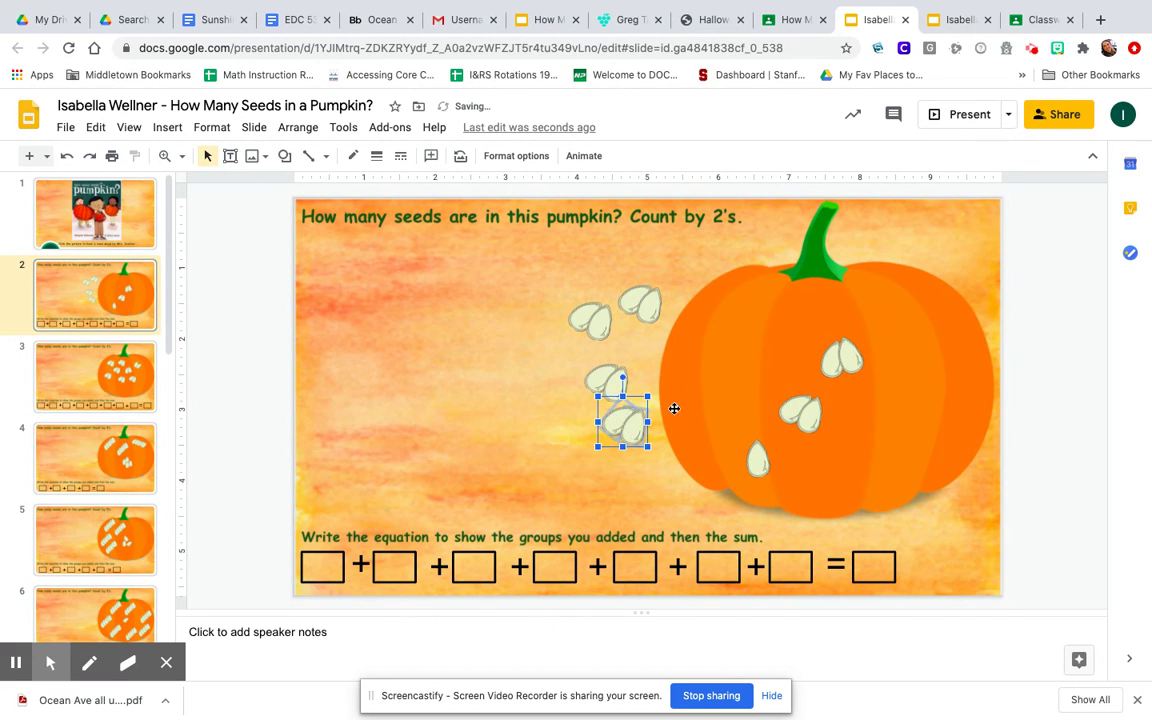
drag(800, 411, 645, 481)
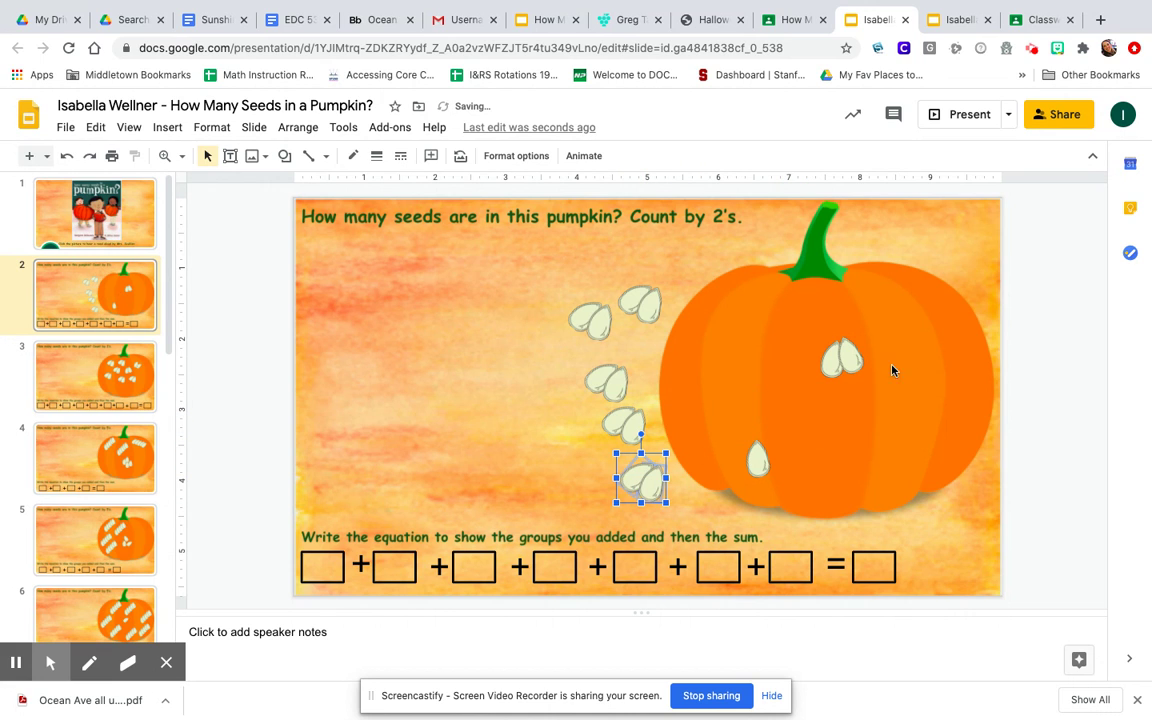
drag(830, 352, 574, 455)
drag(759, 466, 557, 415)
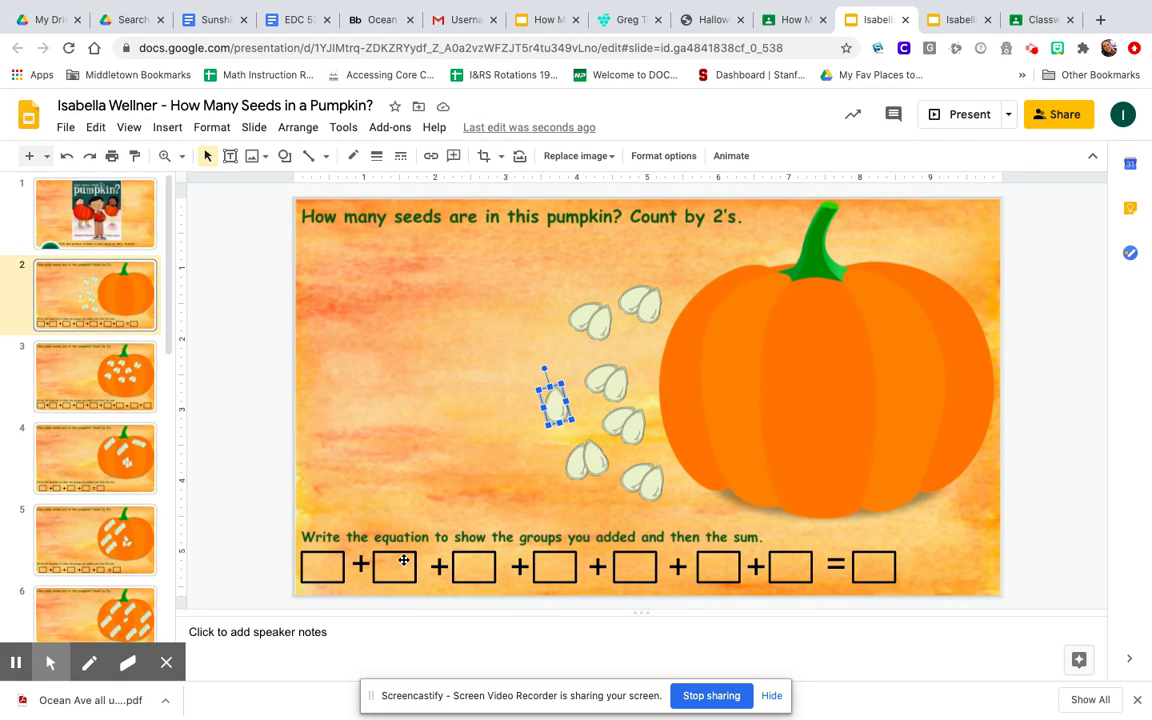
Step: Enter 2 in each of the first five equation boxes
click(328, 568)
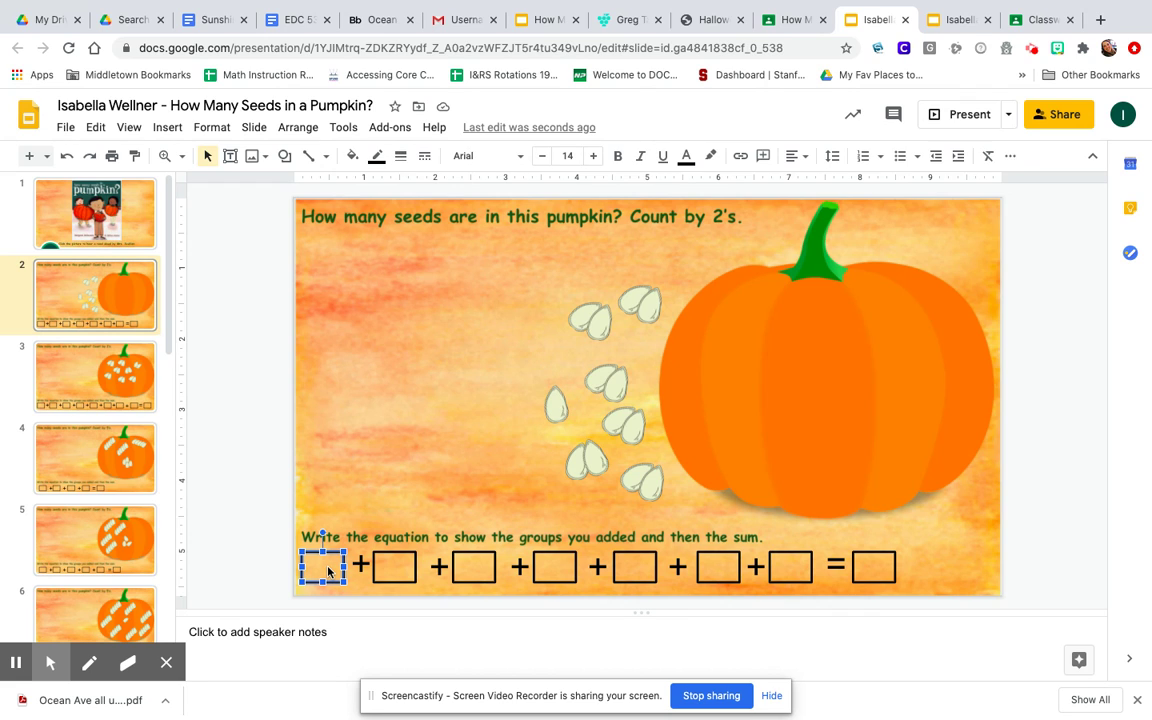
click(328, 570)
text(2)
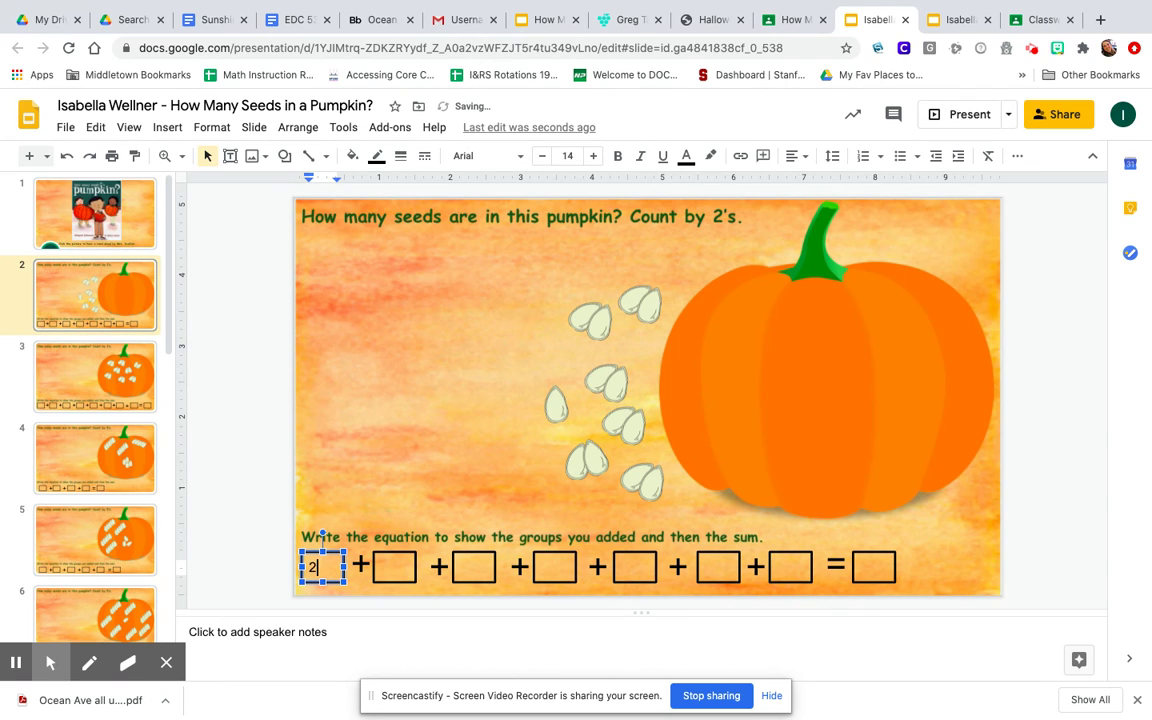
click(393, 565)
click(395, 572)
text(2)
click(473, 566)
click(473, 567)
text(2)
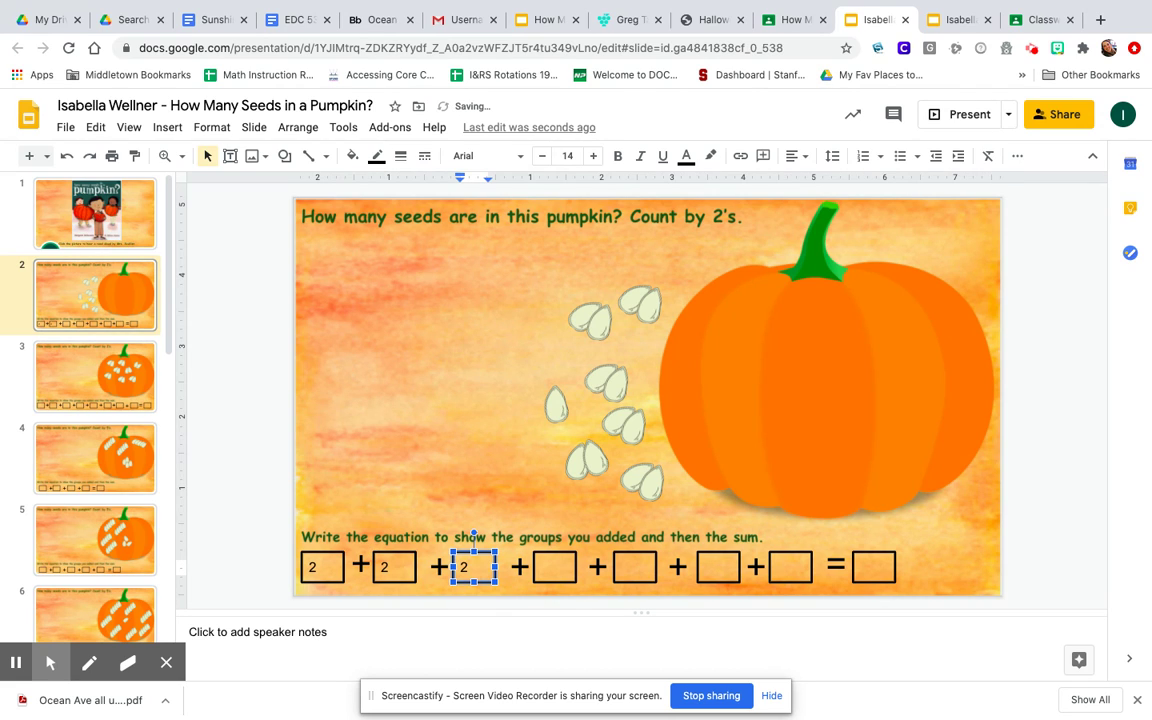
double_click(553, 566)
text(2)
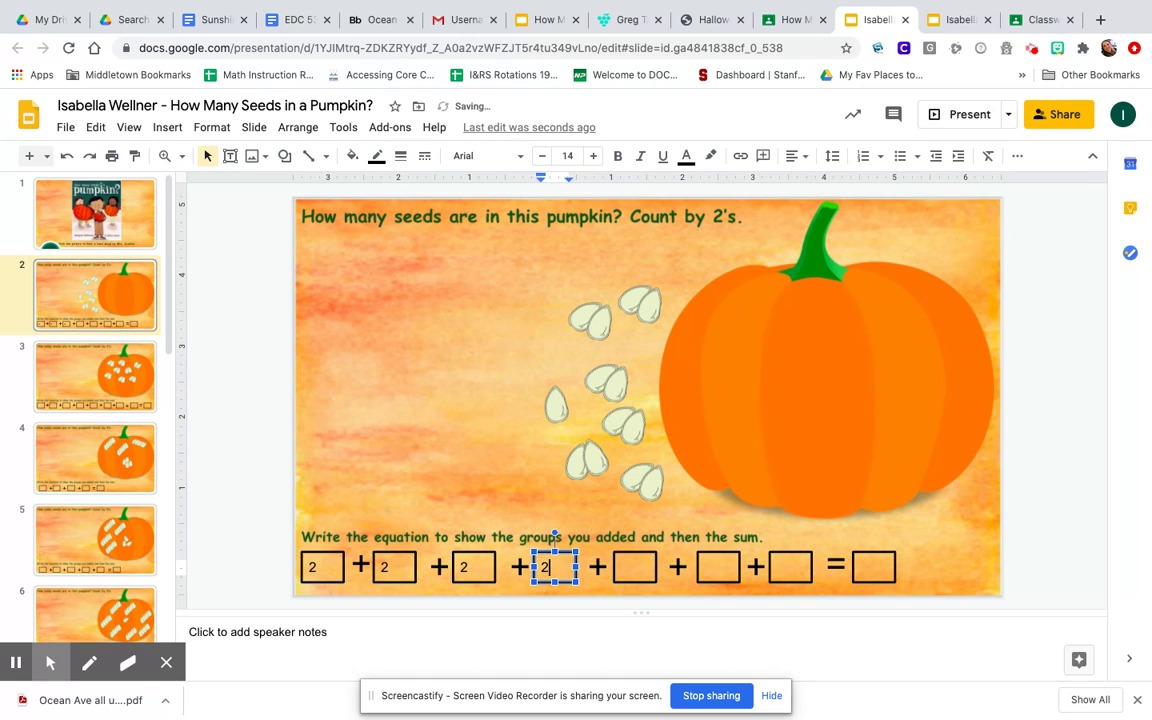
click(633, 567)
click(634, 568)
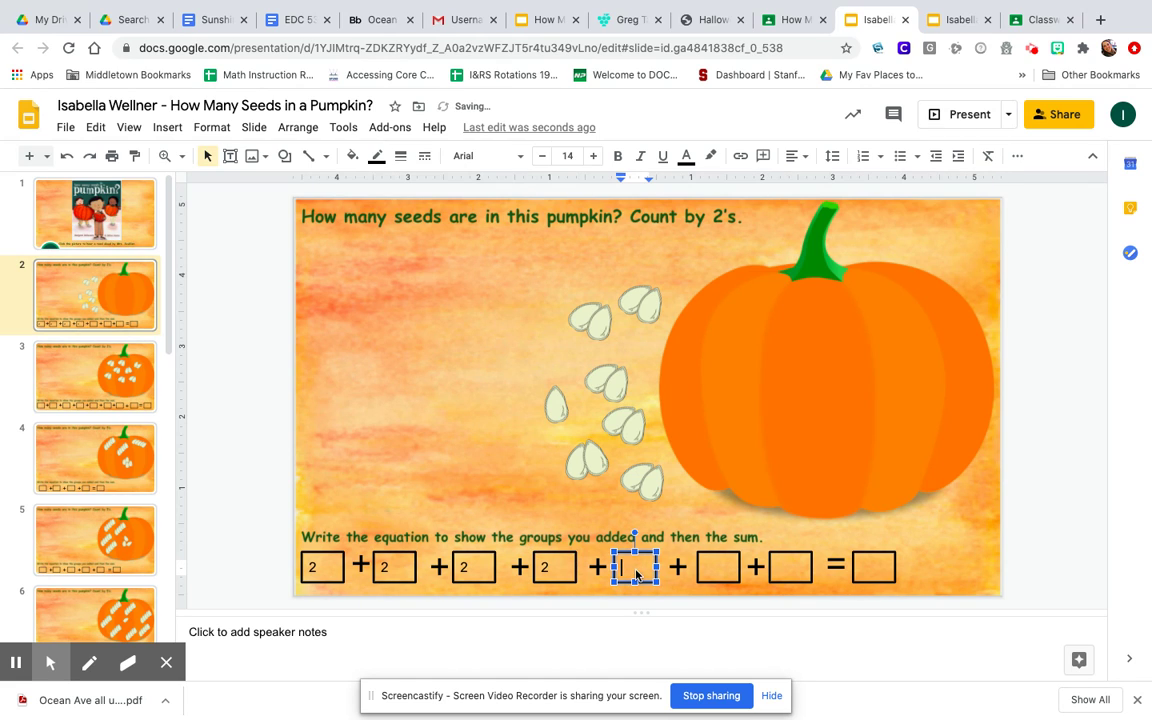
text(2)
Step: Regroup one seed beside the top pair, fill the sixth box with 2, the seventh with 1, and the answer with 13
click(628, 425)
drag(633, 428, 632, 313)
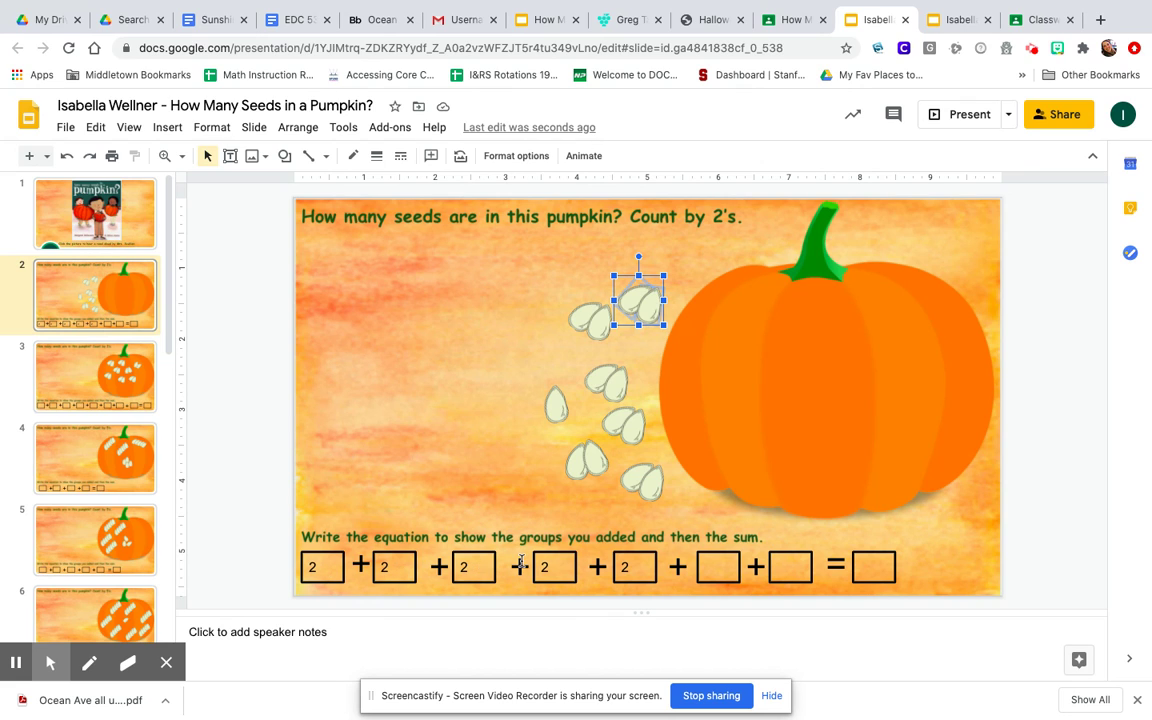
click(717, 572)
text(2)
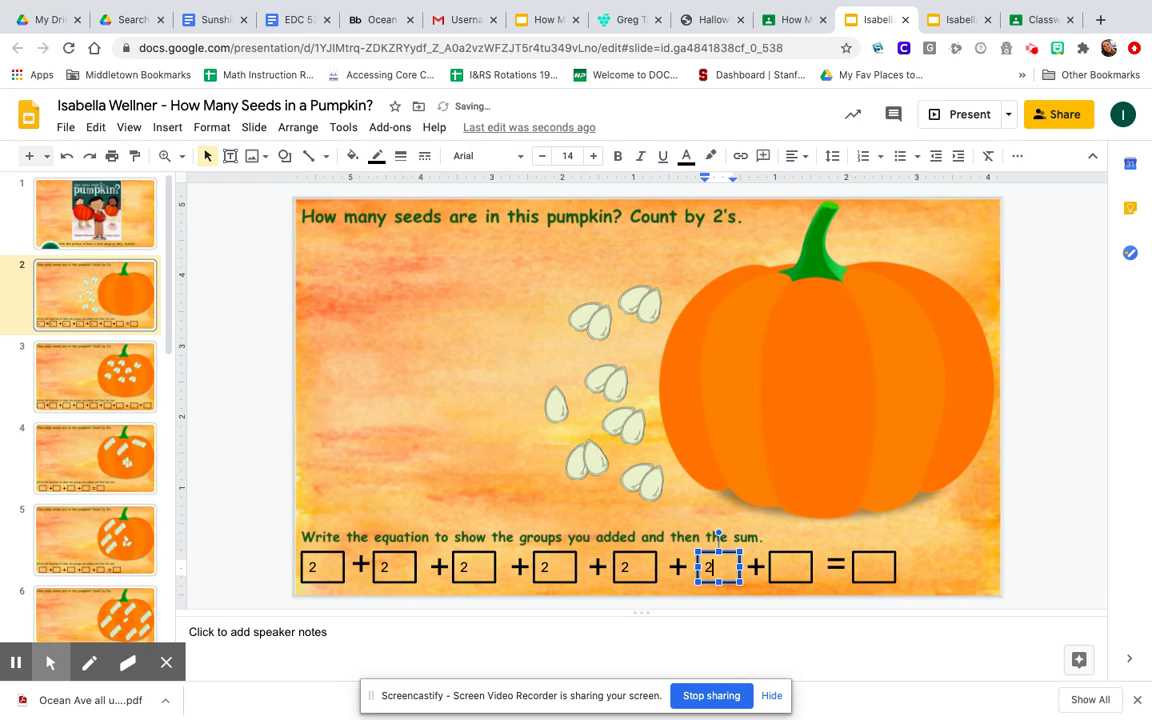
click(555, 410)
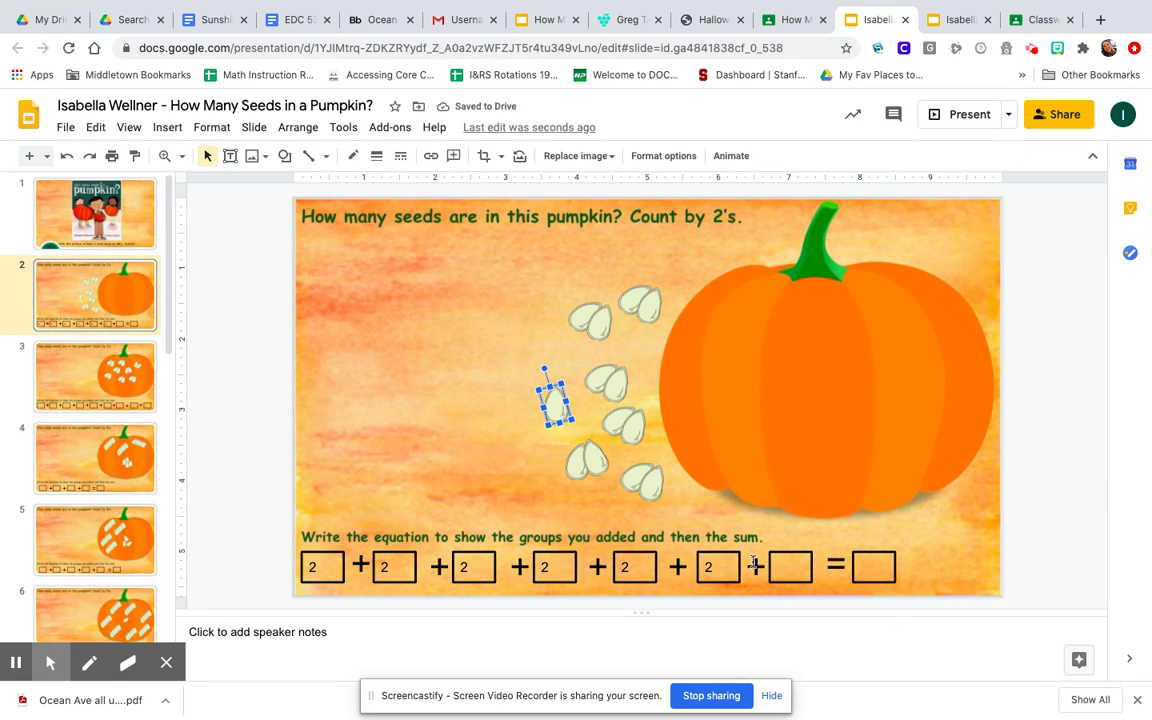
click(790, 572)
text(1)
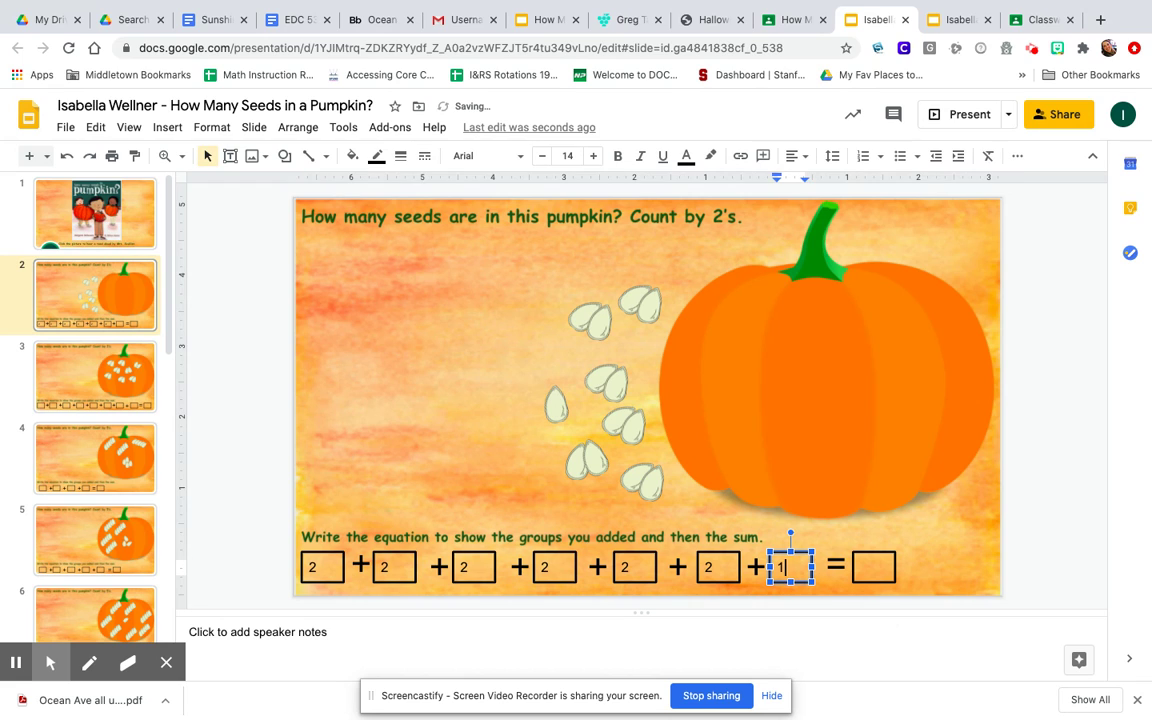
click(879, 569)
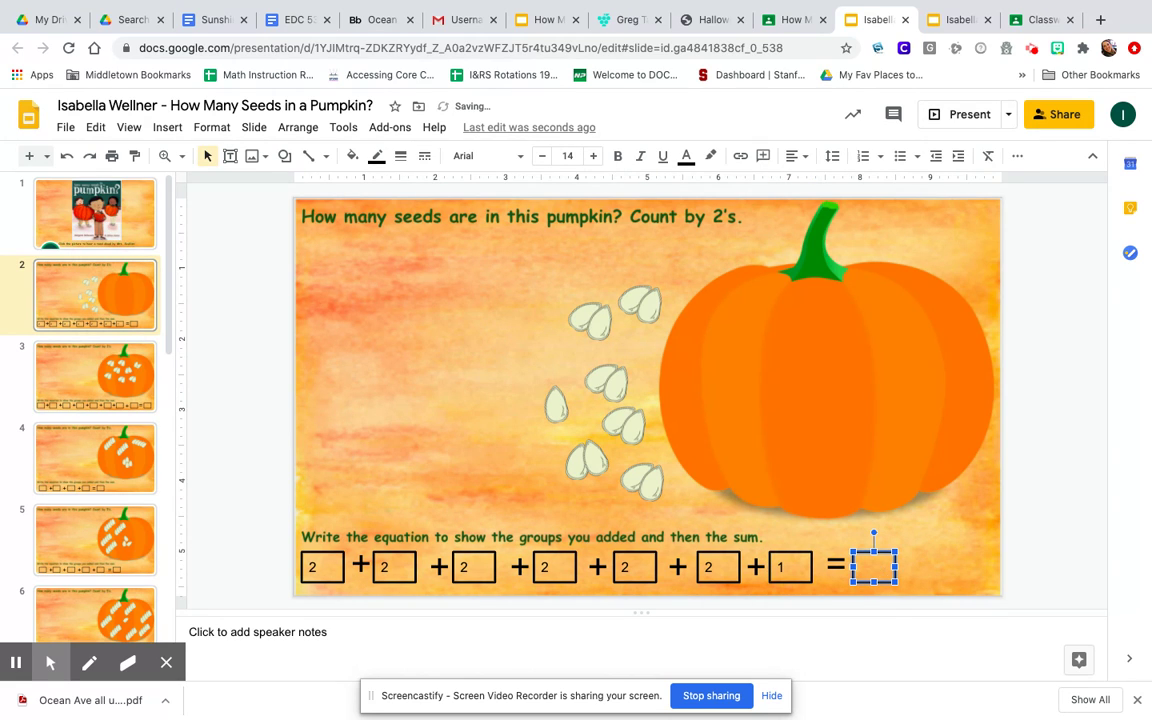
text(13)
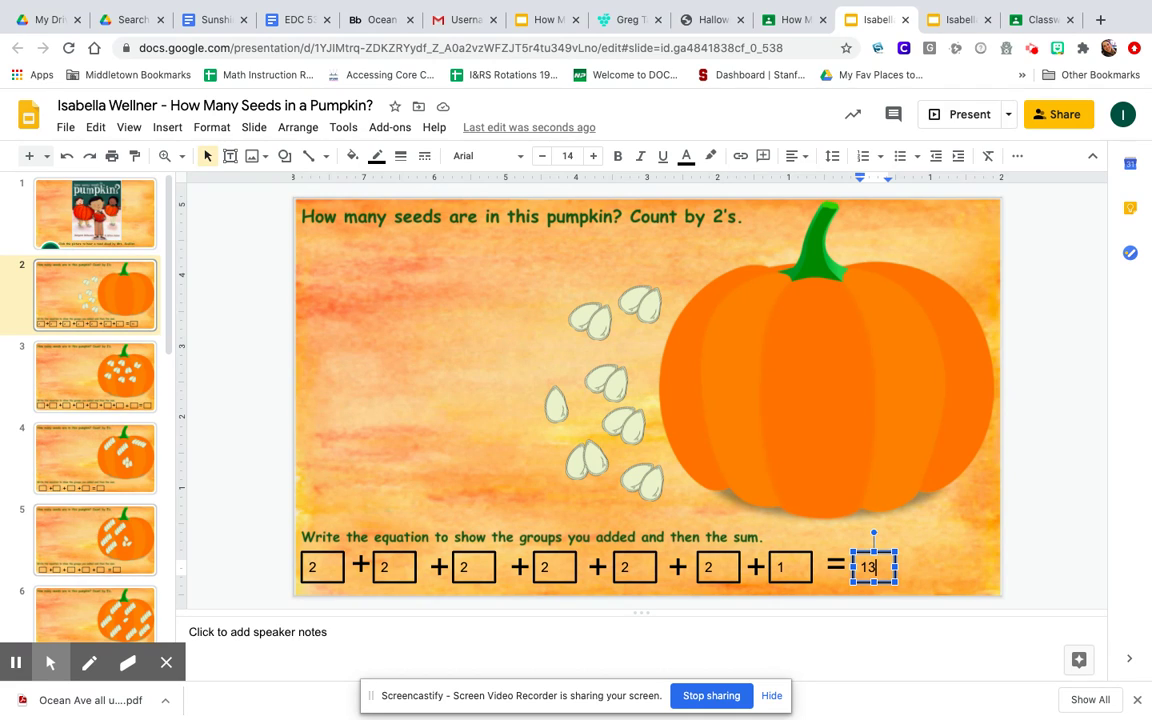
Step: Go to slide 9, the Put 12 seeds question
scroll(95, 400, down, 3)
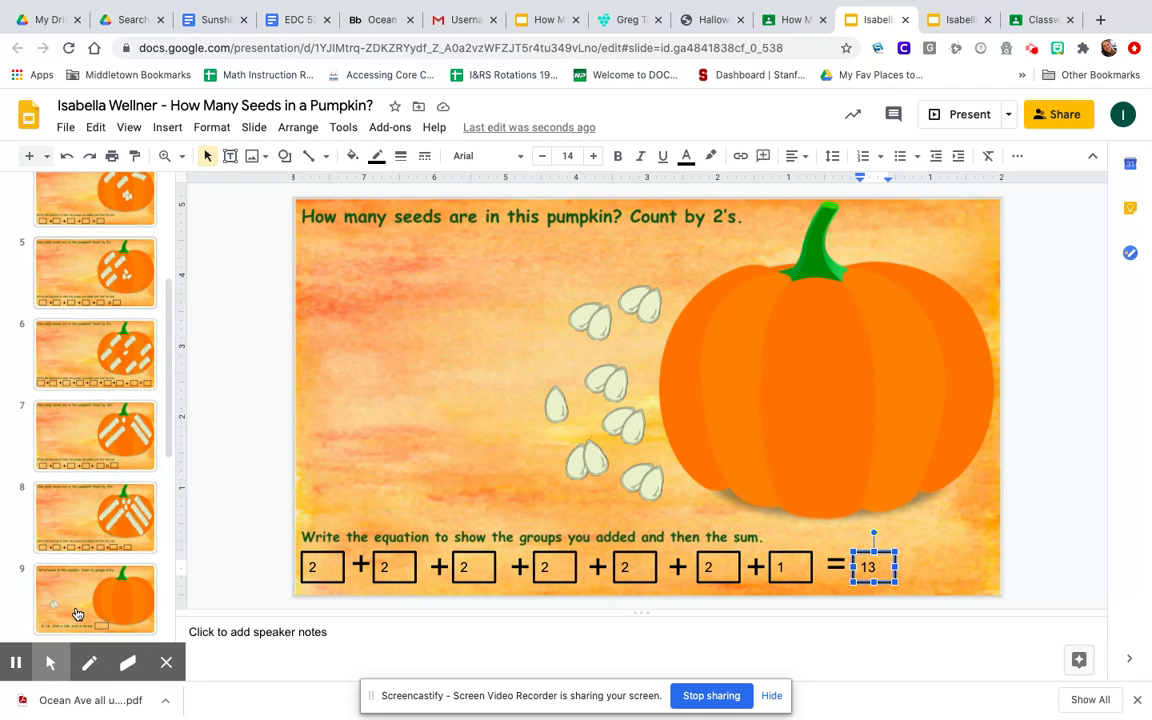
scroll(78, 600, down, 4)
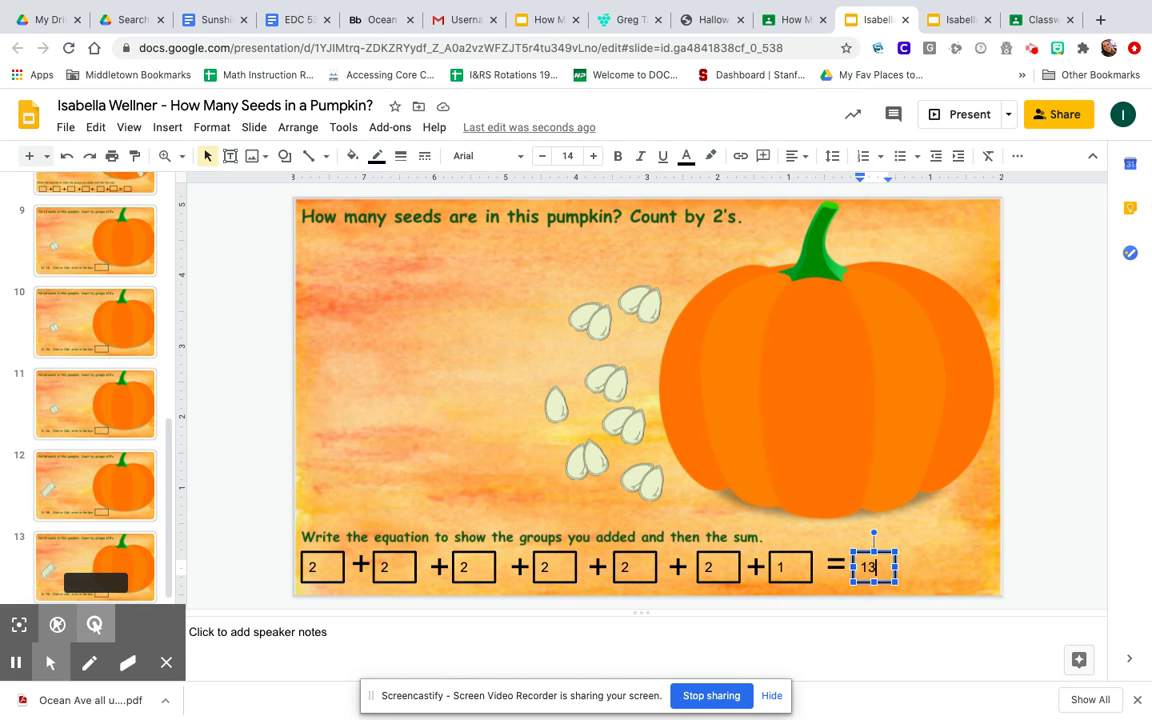
click(60, 213)
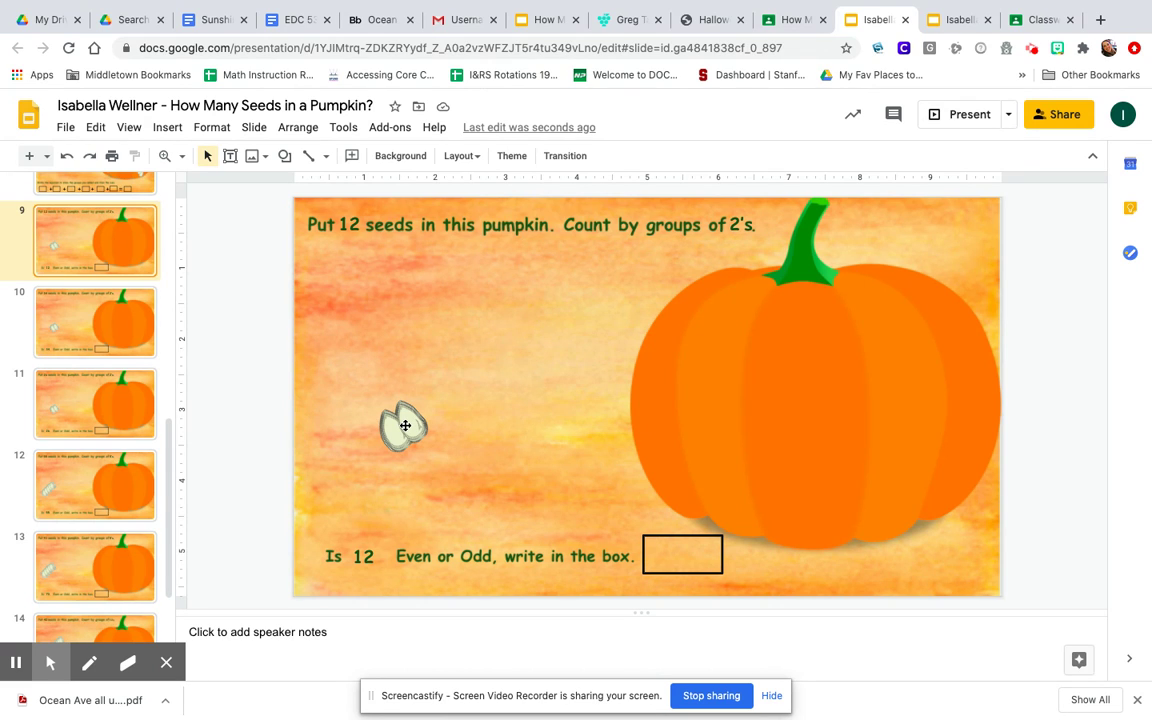
Step: Drag six seed pairs from the pile onto the pumpkin
click(405, 426)
drag(404, 424, 718, 357)
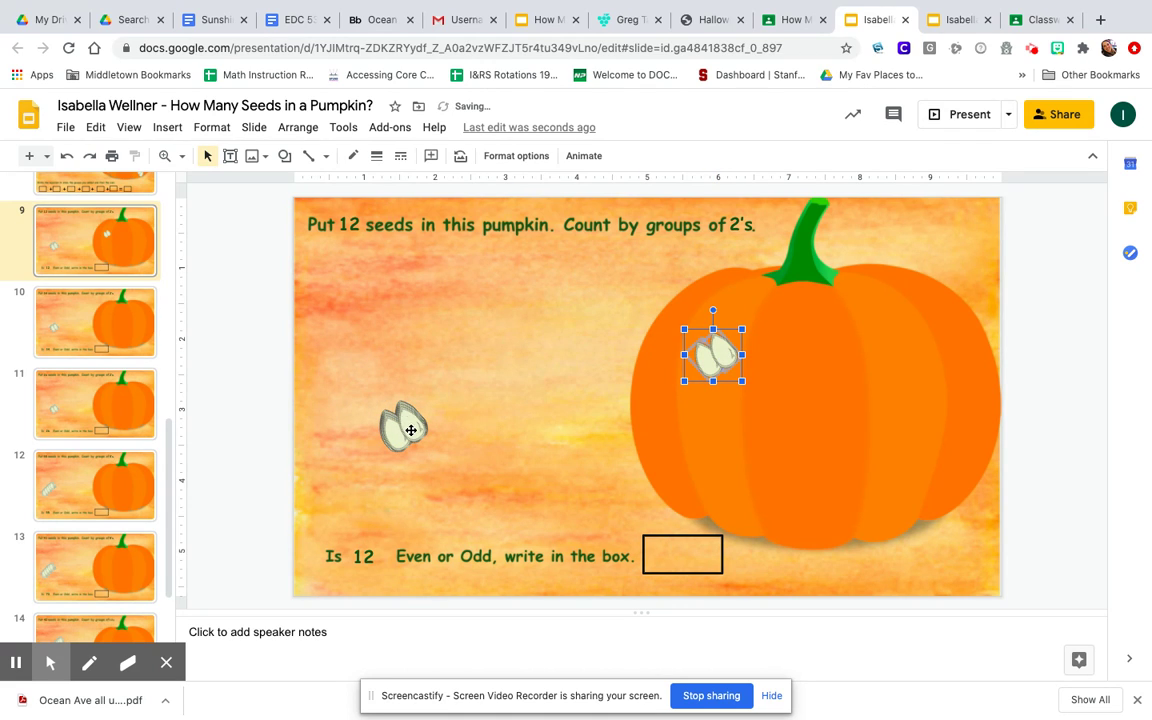
drag(395, 430, 670, 413)
drag(406, 422, 772, 334)
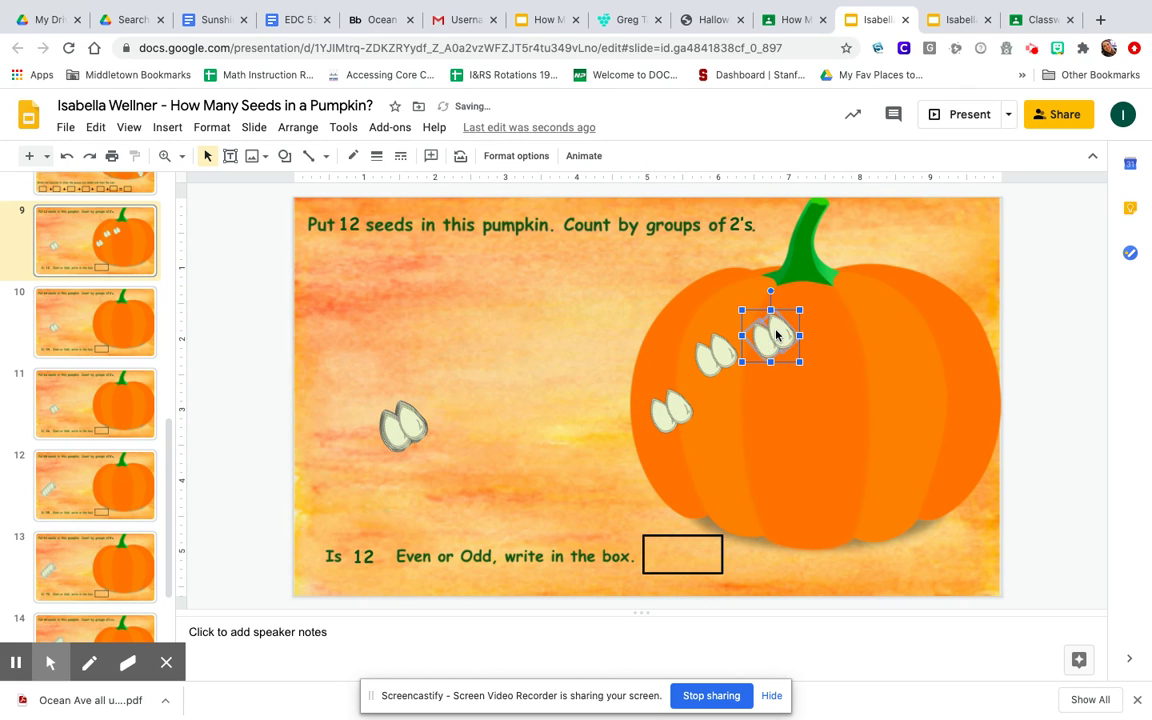
drag(398, 428, 745, 400)
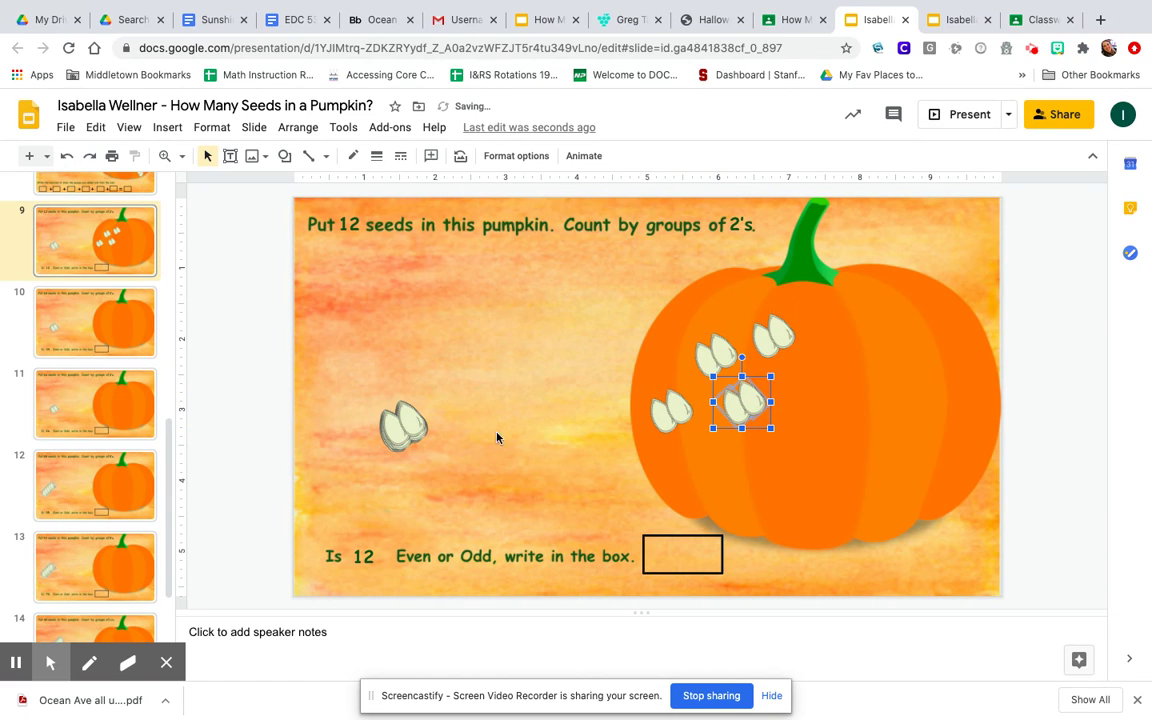
drag(410, 433, 739, 311)
drag(404, 419, 743, 477)
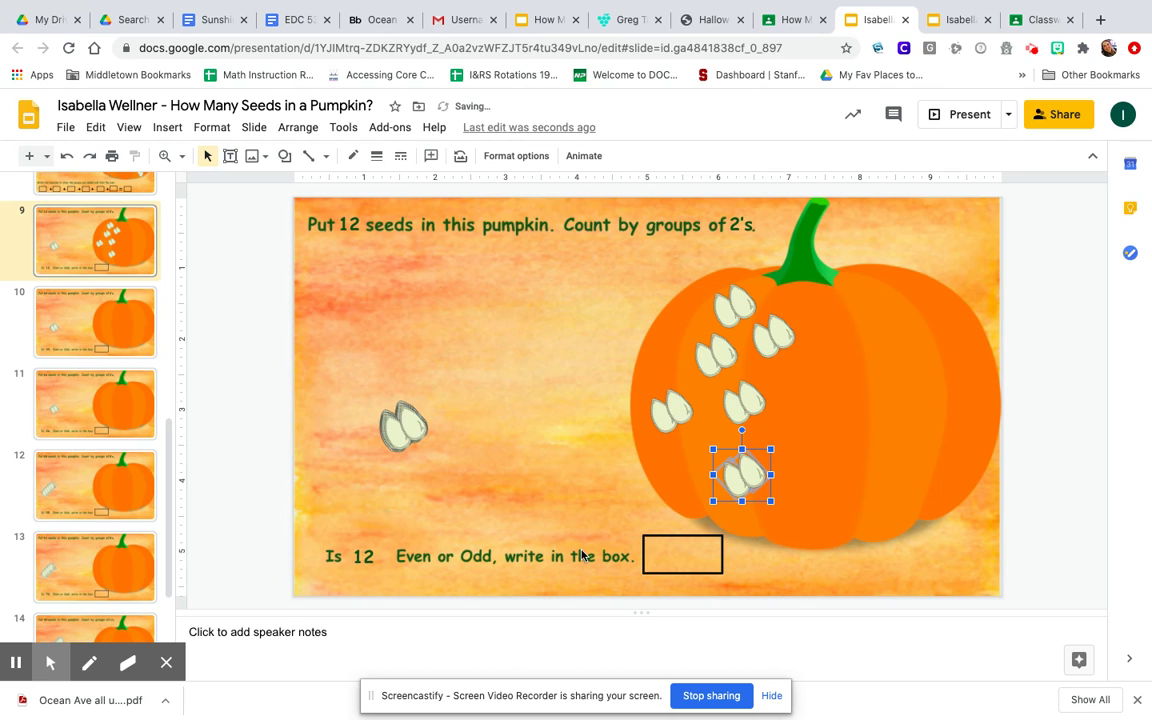
click(668, 553)
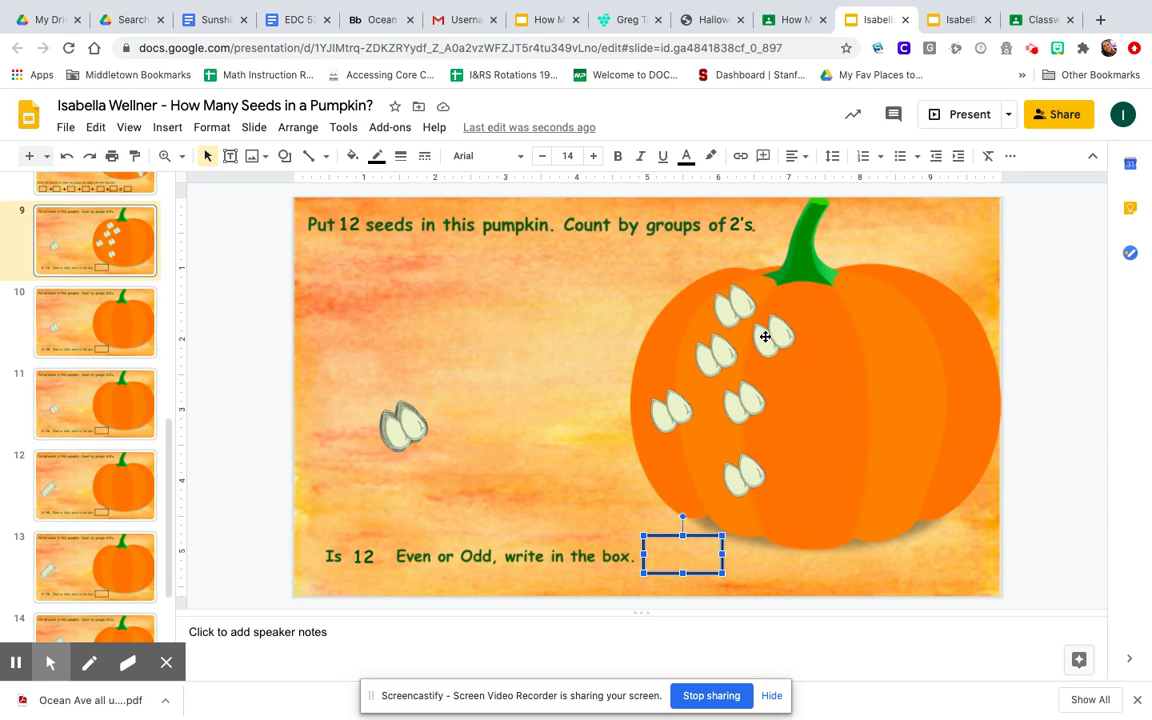
Step: Move three seed pairs to the right side of the pumpkin
drag(766, 334, 890, 357)
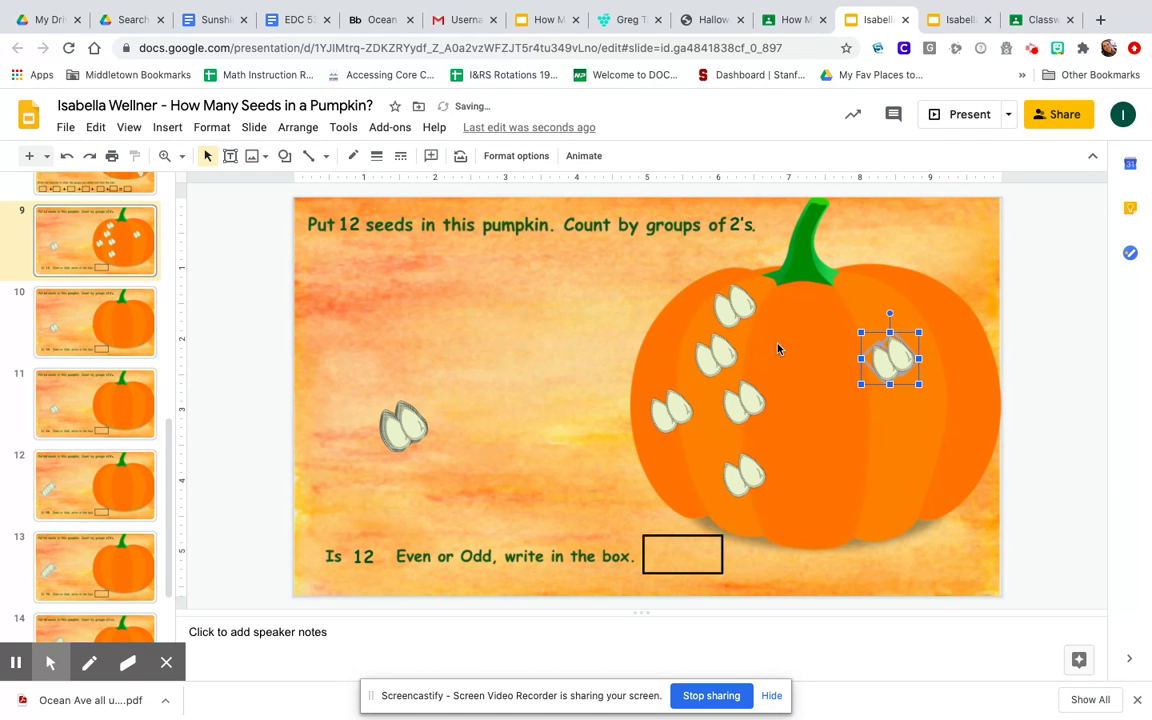
click(736, 404)
drag(787, 403, 899, 404)
drag(746, 468, 918, 438)
drag(662, 408, 713, 401)
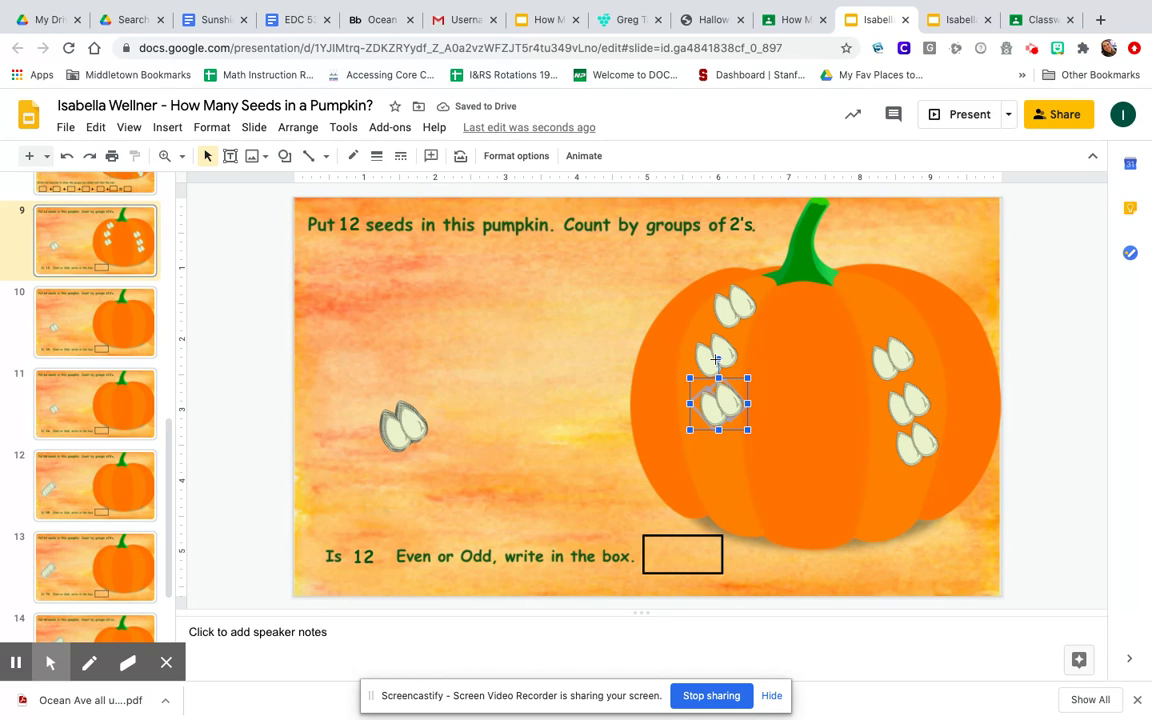
Step: Nudge the seed pairs so each side forms a neat column of three
click(716, 358)
click(746, 292)
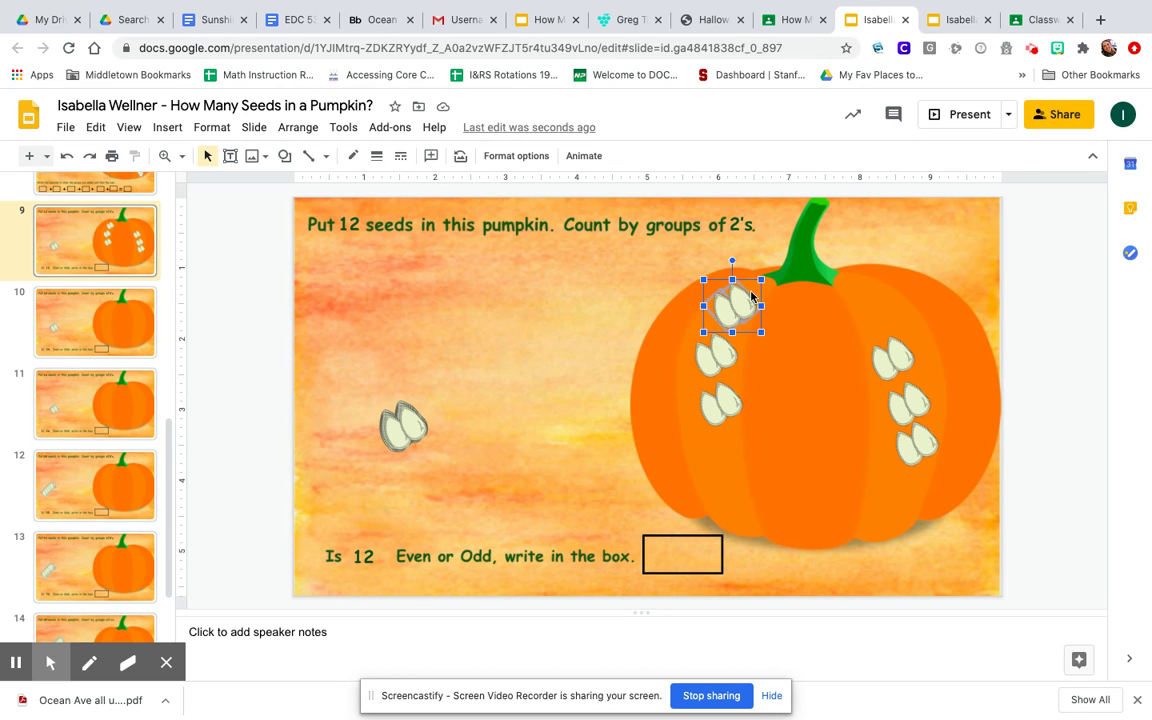
click(890, 362)
click(902, 404)
click(913, 447)
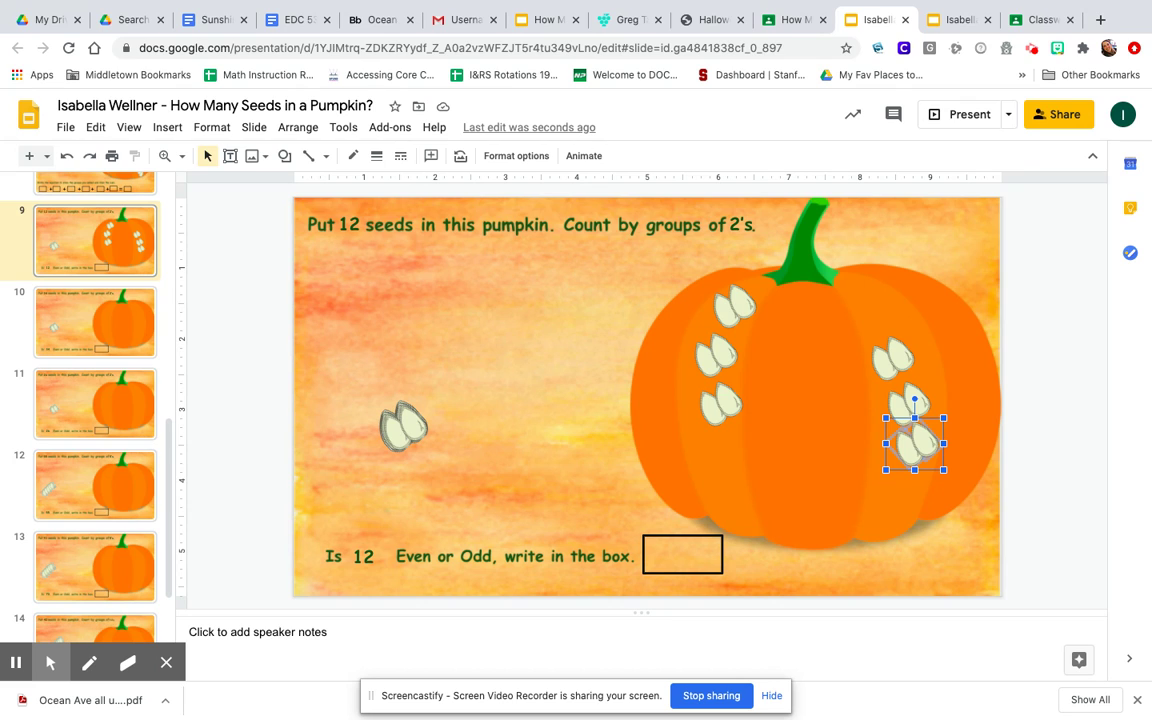
click(668, 555)
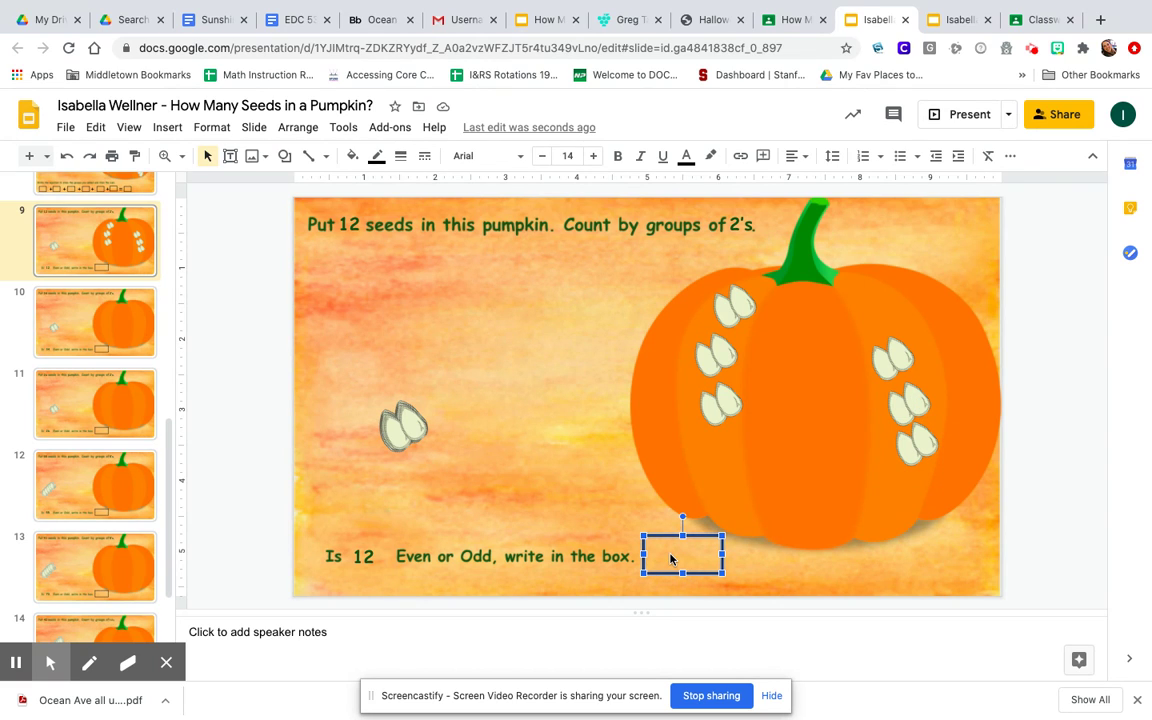
Step: Write 'even' in slide 9's answer box, then advance to slide 15, the Put 80 seeds question
click(651, 551)
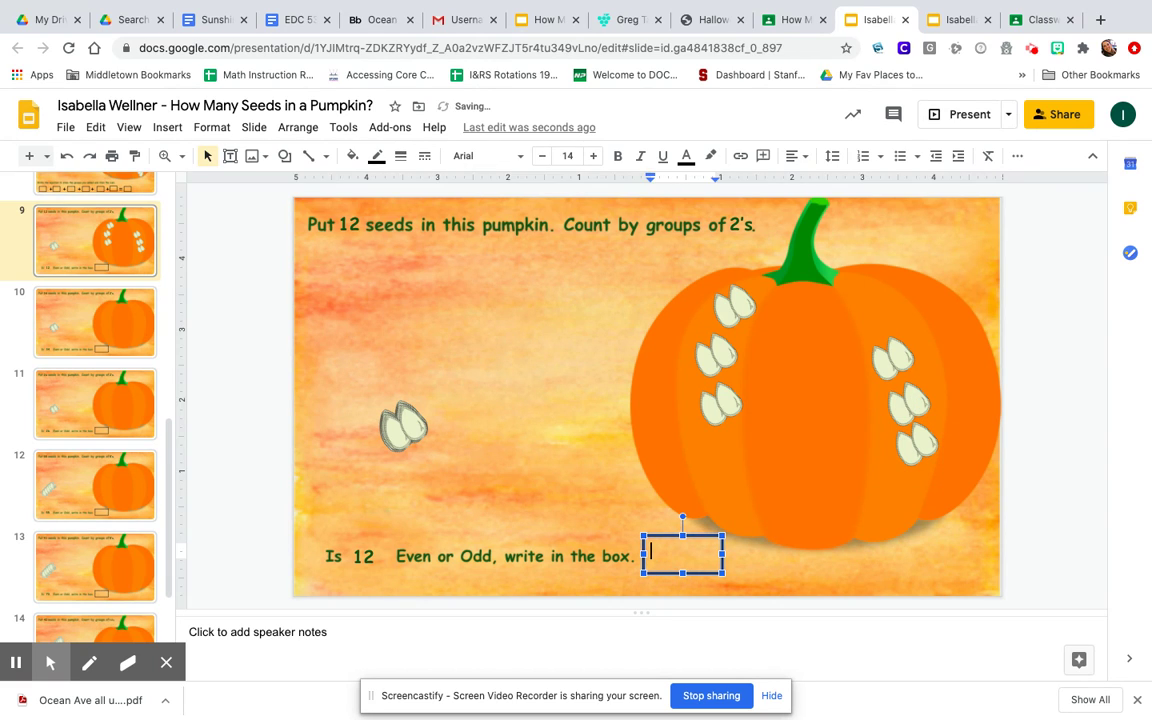
text(even)
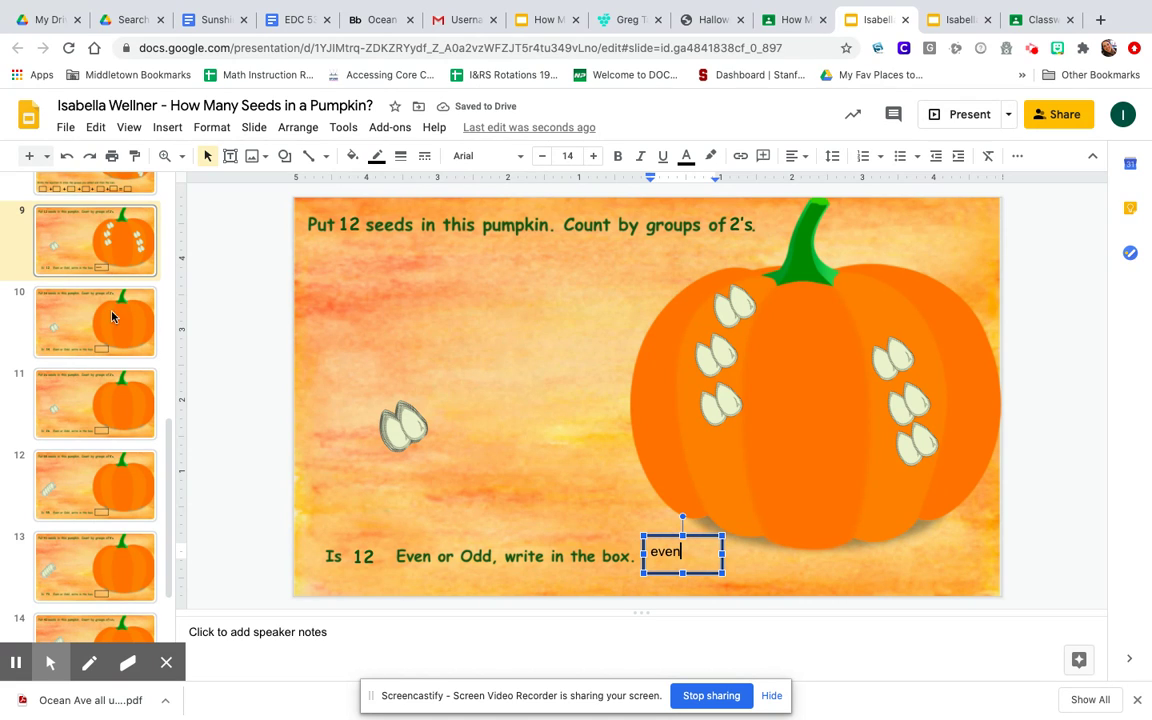
scroll(95, 470, down, 2)
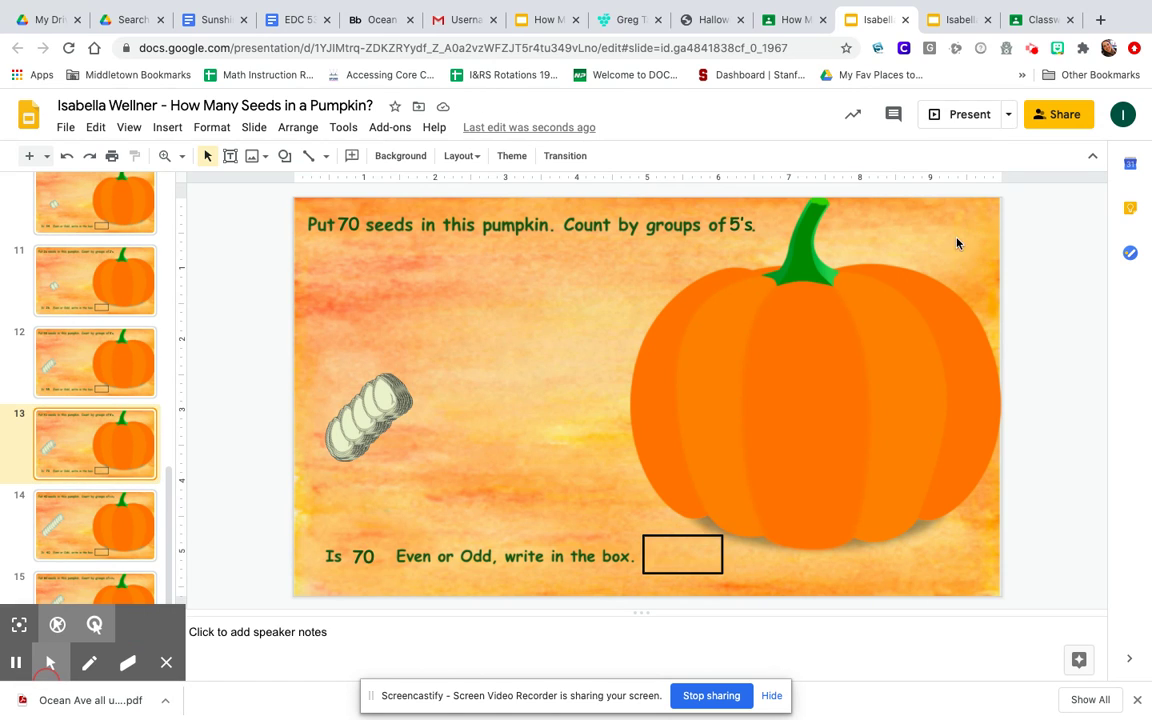
key(Down)
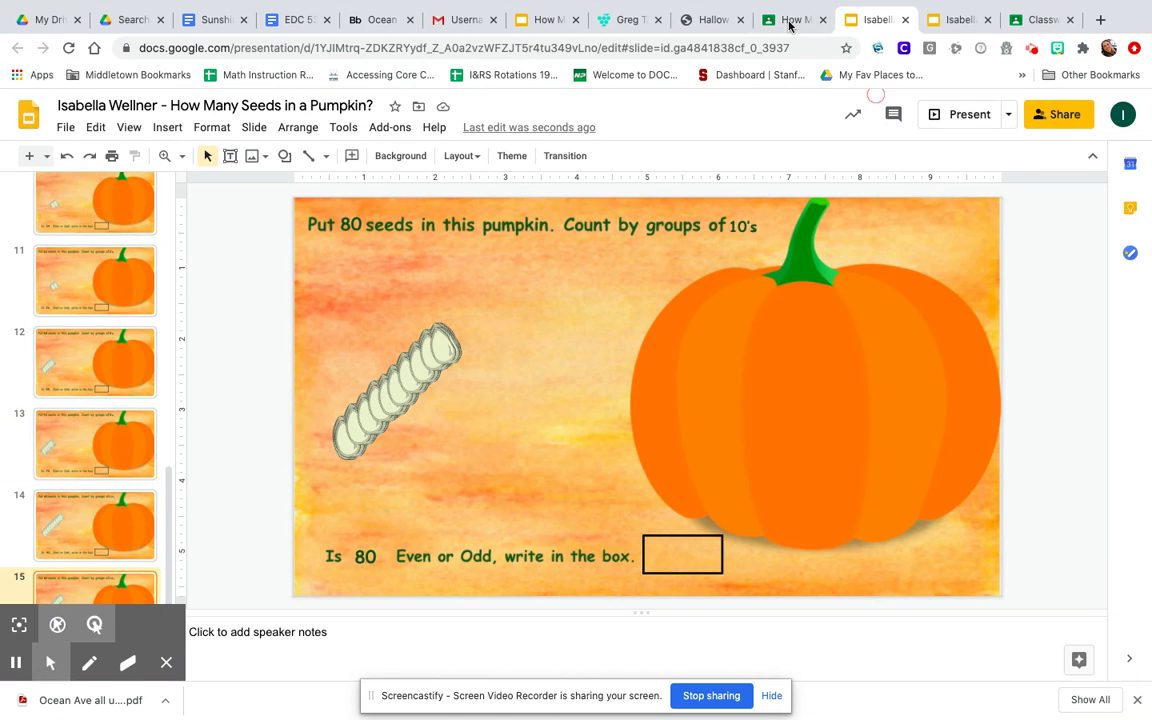
click(790, 20)
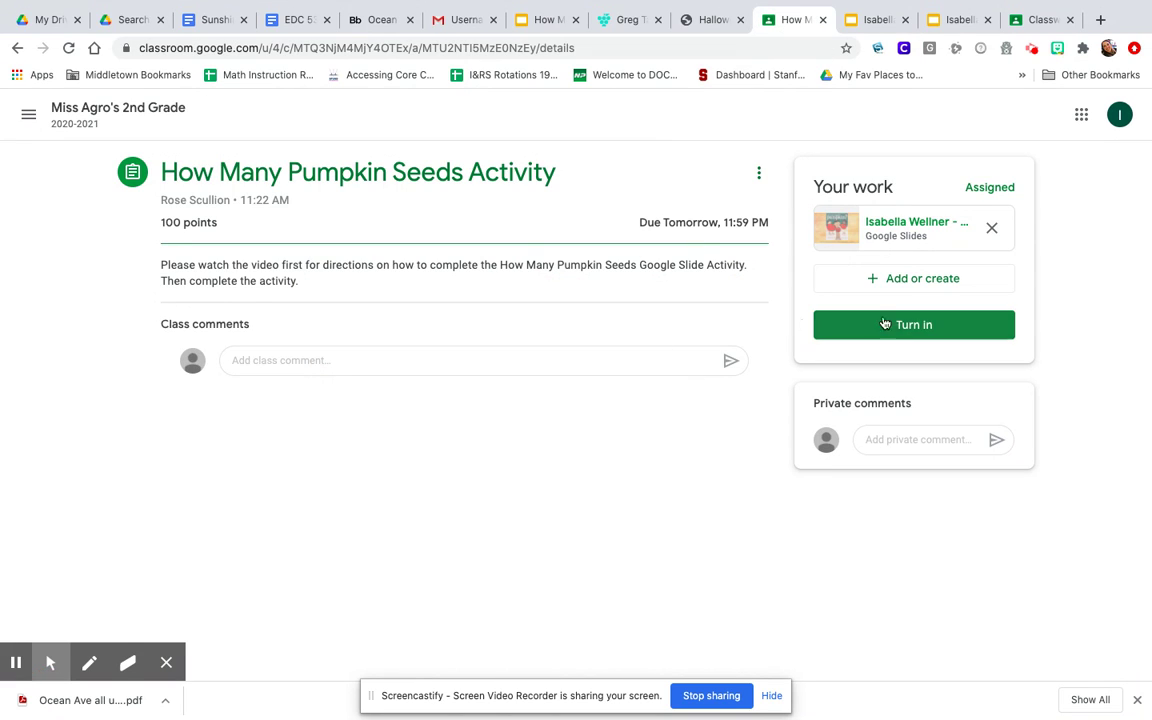